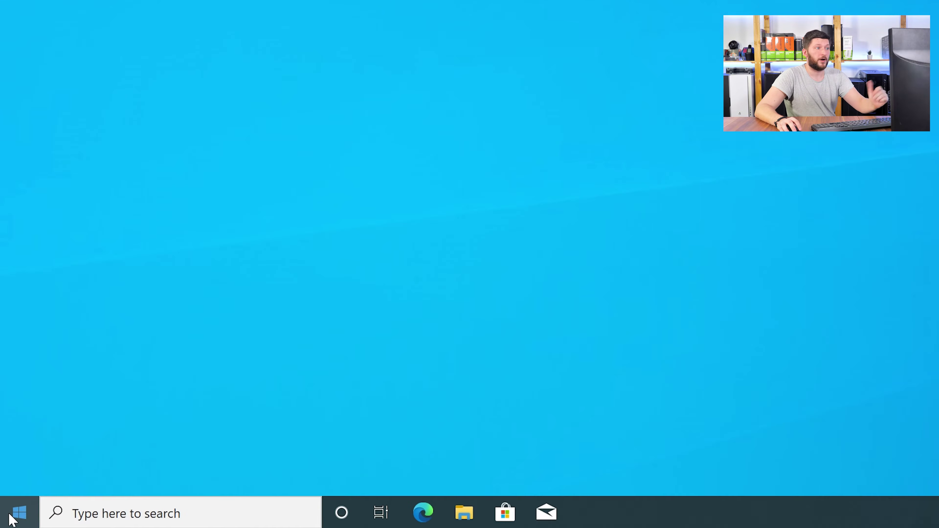
Open the Windows System information to check whether the installation is 32-bit or 64-bit.
{"action": "right_click", "coordinate": [8, 521]}
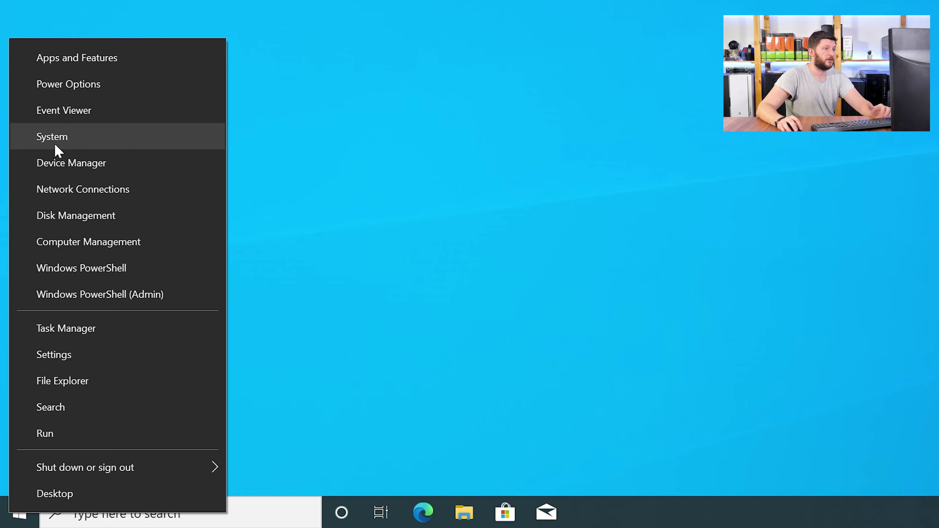
{"action": "left_click", "coordinate": [116, 142]}
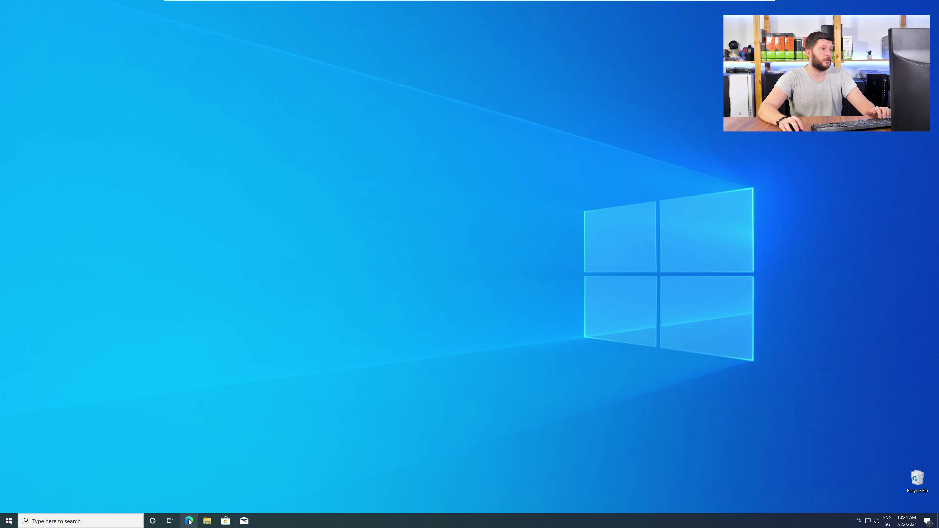
{"action": "left_click", "coordinate": [190, 521]}
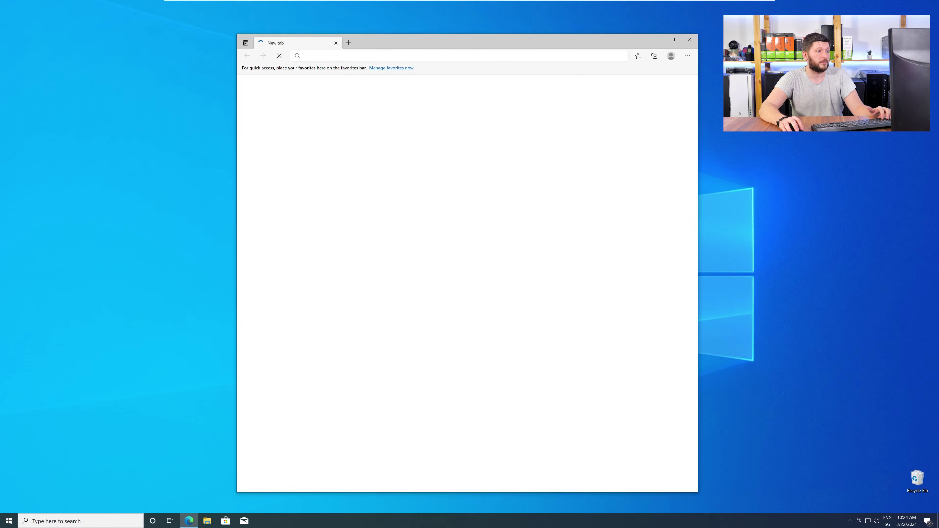
{"action": "type", "text": "https://www.sts-tutorial.com/download/MSVCP100"}
{"action": "key", "text": "Return"}
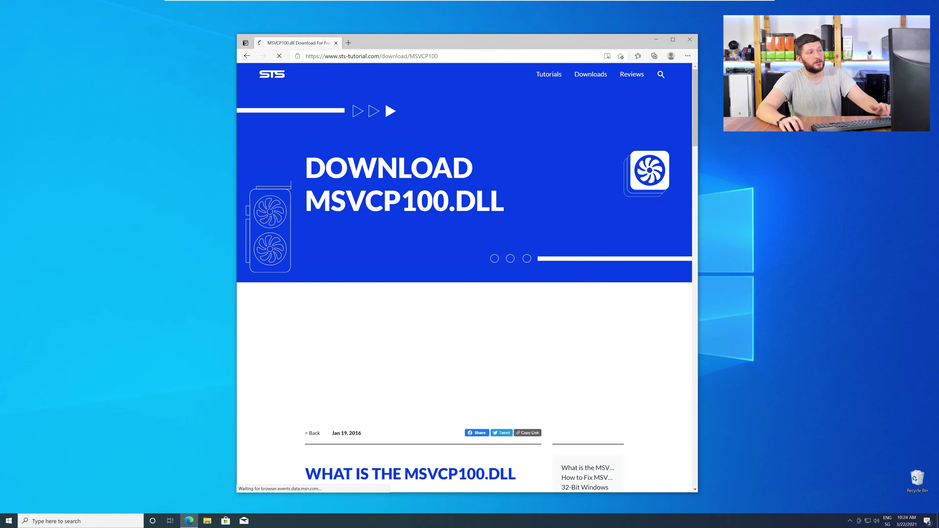
{"action": "scroll", "coordinate": [388, 237], "scroll_direction": "down", "scroll_amount": 3}
{"action": "scroll", "coordinate": [388, 237], "scroll_direction": "down", "scroll_amount": 20}
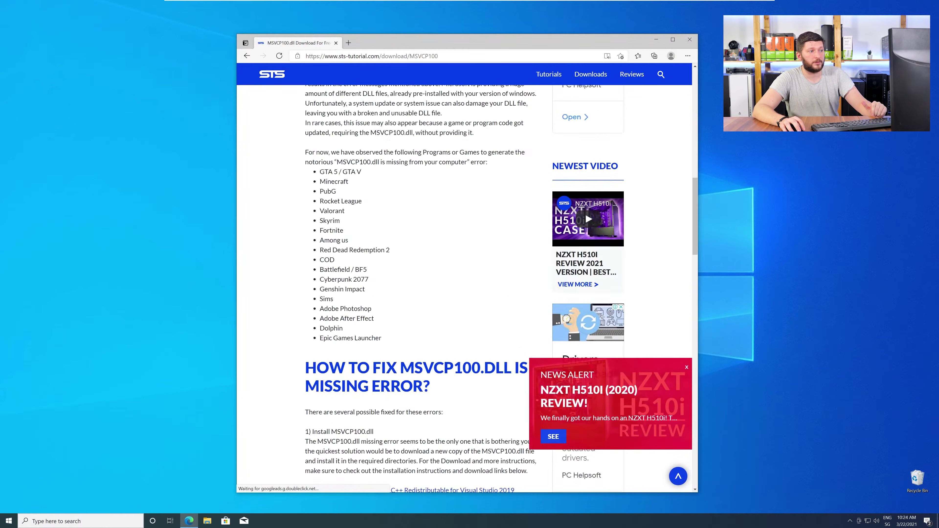
{"action": "scroll", "coordinate": [388, 236], "scroll_direction": "down", "scroll_amount": 15}
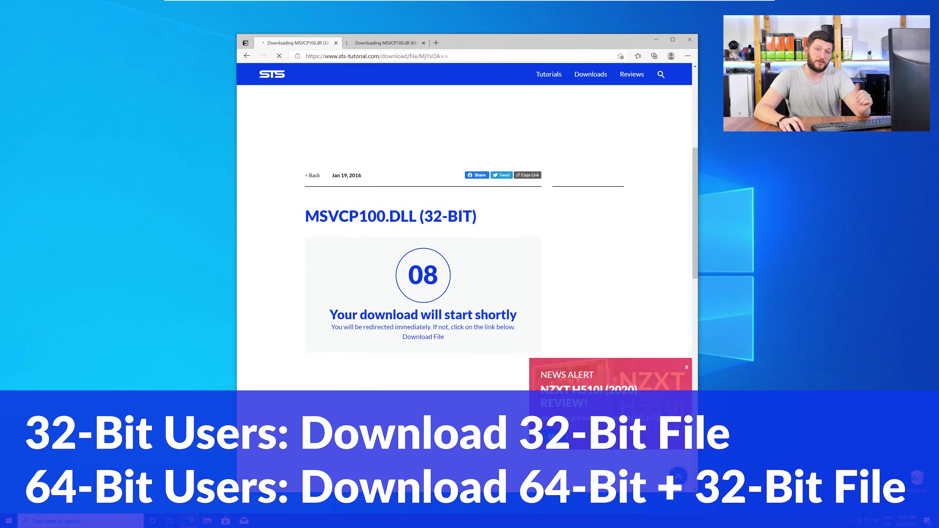
{"action": "left_click", "coordinate": [383, 44]}
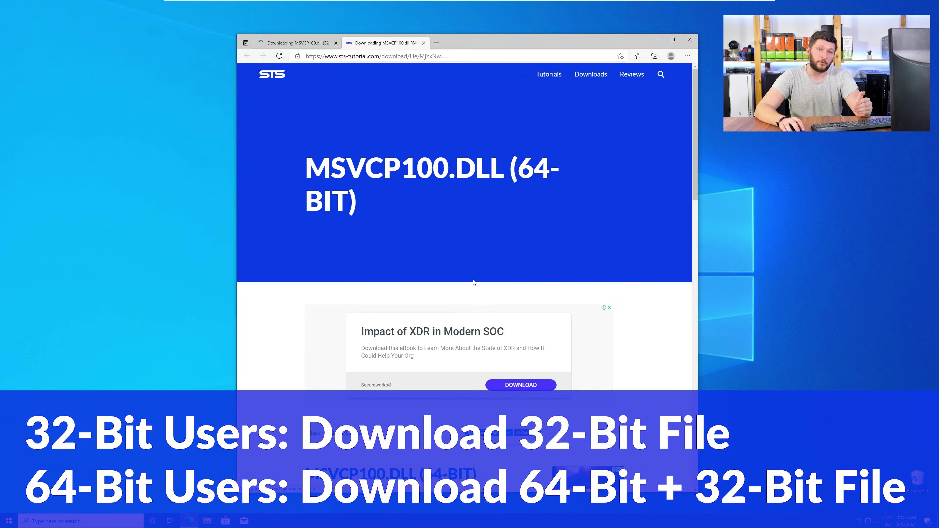
{"action": "scroll", "coordinate": [474, 285], "scroll_direction": "down", "scroll_amount": 5}
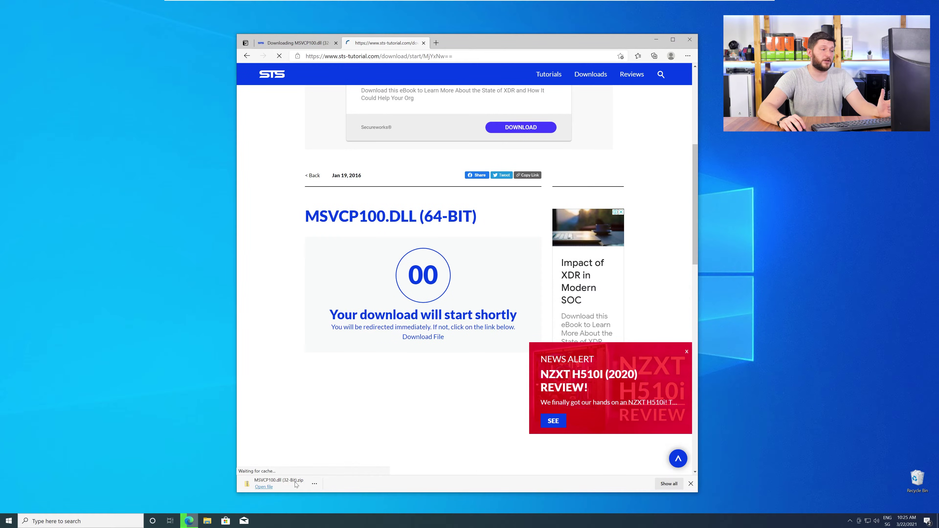
Open the downloaded 32-bit and 64-bit archives side by side at their inner MSVCP100.dll folders, closing the browser.
{"action": "left_click", "coordinate": [375, 484]}
{"action": "left_click", "coordinate": [281, 483]}
{"action": "left_click", "coordinate": [696, 42]}
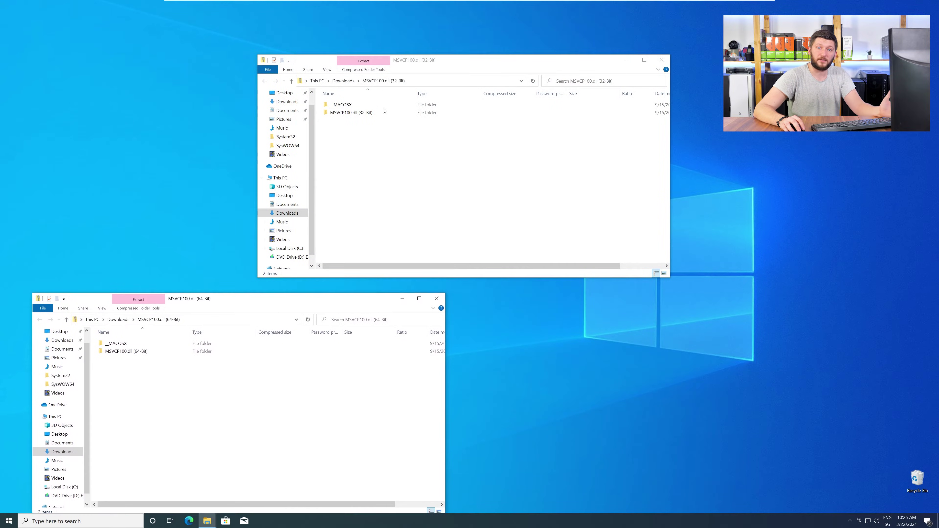
{"action": "left_click_drag", "start_coordinate": [518, 60], "coordinate": [709, 299]}
{"action": "double_click", "coordinate": [542, 351]}
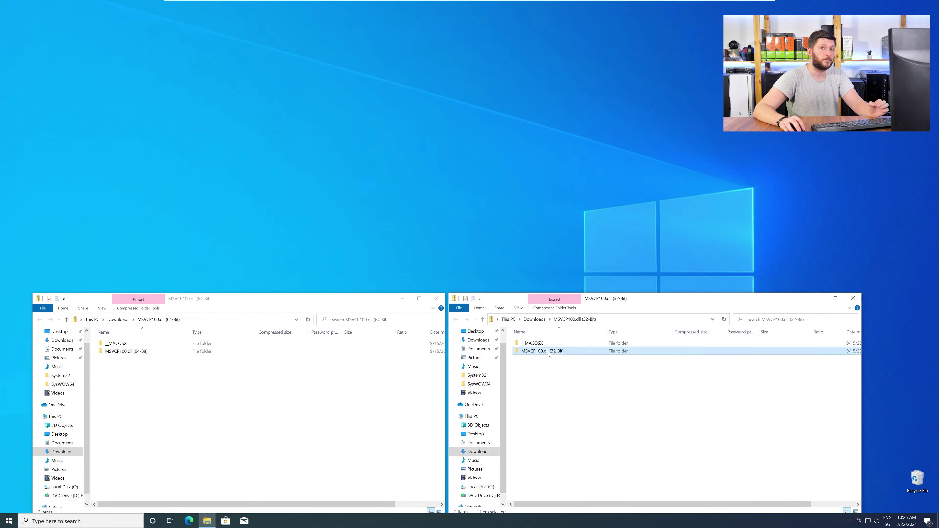
{"action": "double_click", "coordinate": [322, 351]}
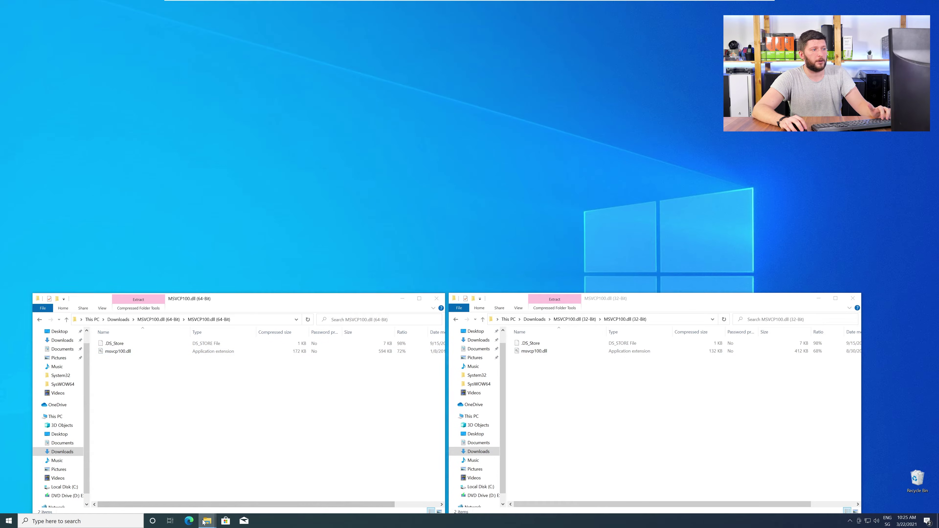
Open another File Explorer window at C:\Windows and select the System32 folder.
{"action": "key", "text": "super+e"}
{"action": "left_click_drag", "start_coordinate": [565, 10], "coordinate": [397, 74]}
{"action": "left_click", "coordinate": [313, 202]}
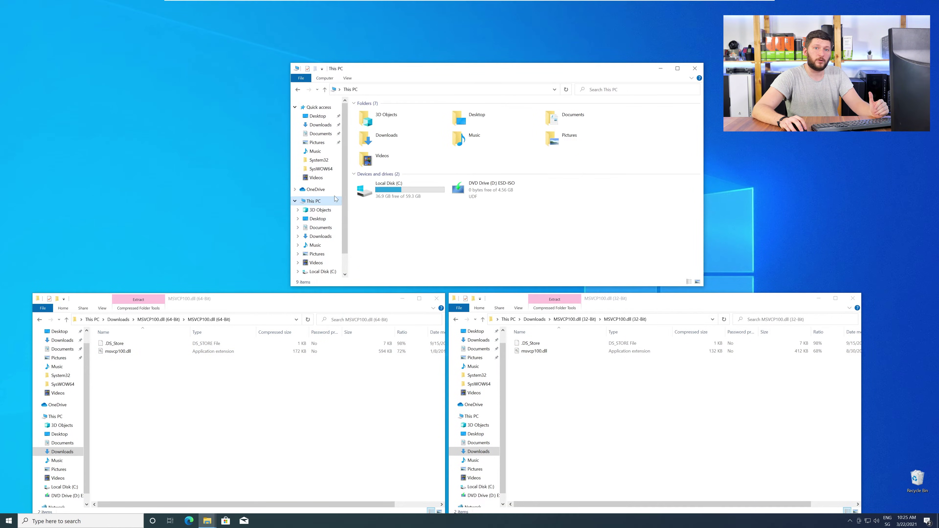
{"action": "left_click", "coordinate": [368, 194]}
{"action": "double_click", "coordinate": [390, 195]}
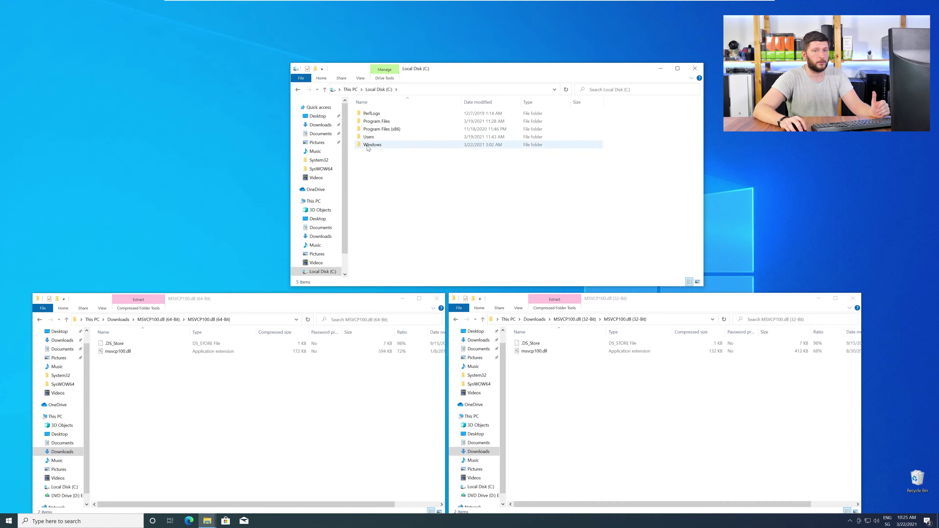
{"action": "double_click", "coordinate": [390, 145]}
{"action": "scroll", "coordinate": [390, 148], "scroll_direction": "down", "scroll_amount": 18}
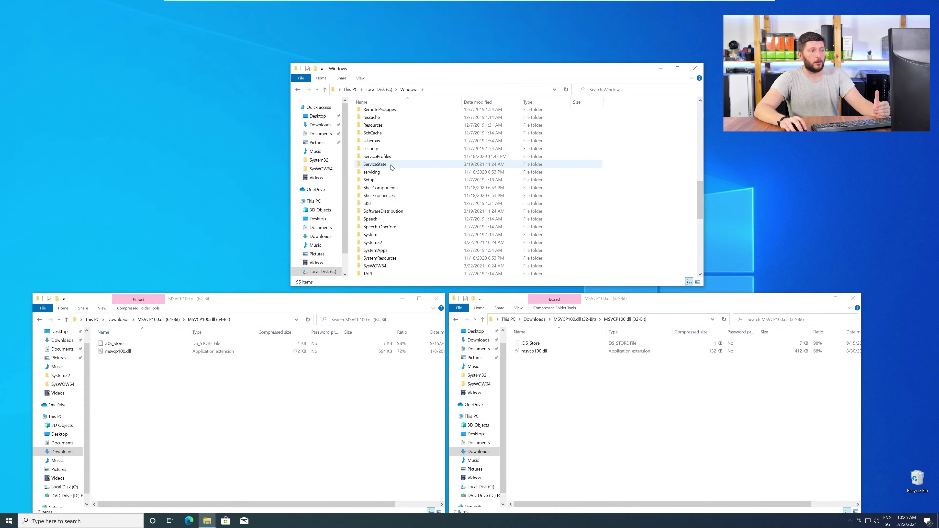
{"action": "left_click", "coordinate": [389, 173]}
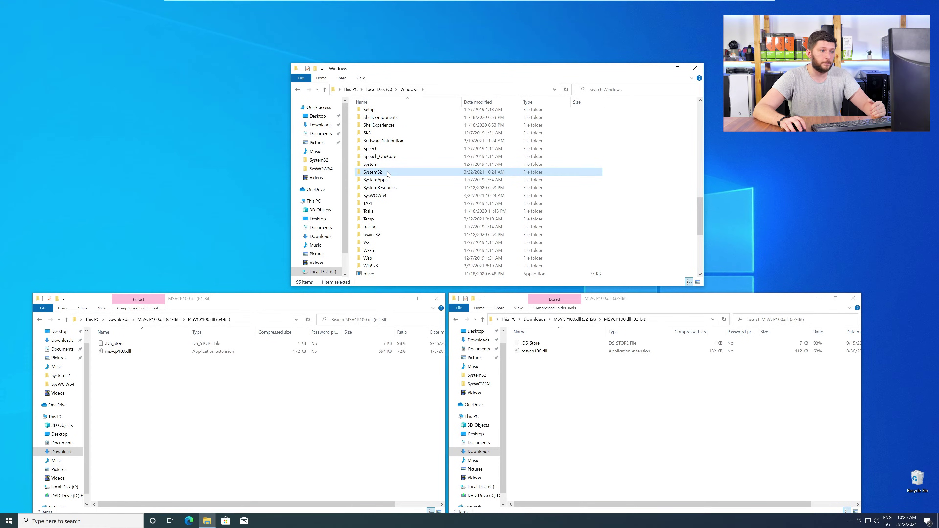
Copy the 64-bit msvcp100.dll into System32 and the 32-bit one into SysWOW64 with administrator permission, and close all folder windows.
{"action": "left_click_drag", "start_coordinate": [122, 358], "coordinate": [371, 175]}
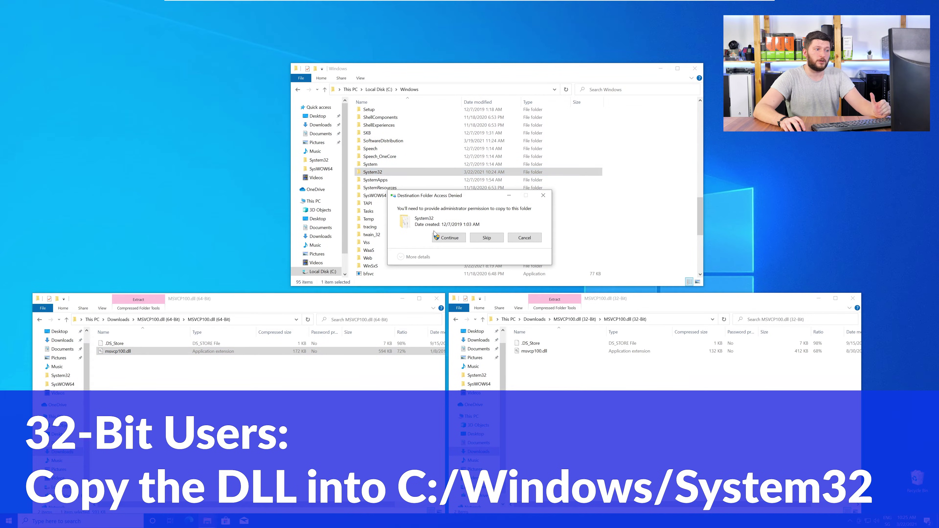
{"action": "left_click", "coordinate": [443, 239]}
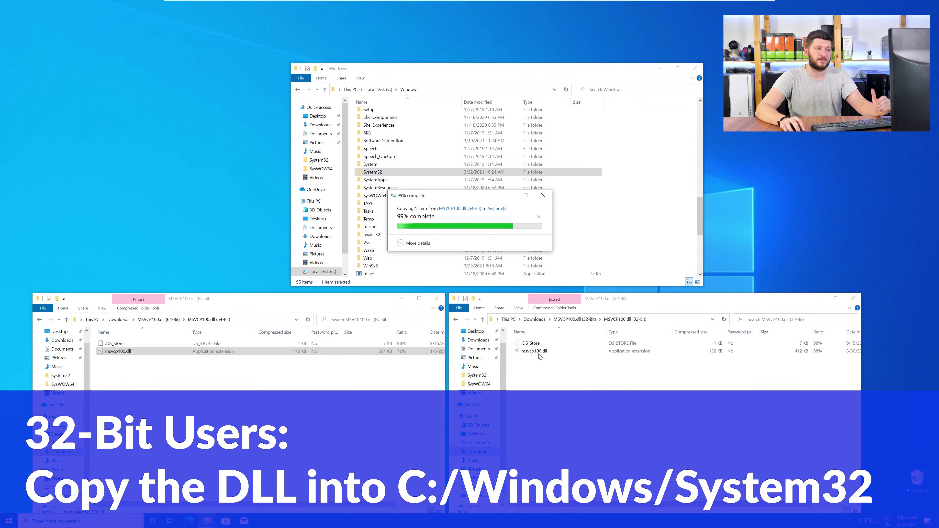
{"action": "left_click_drag", "start_coordinate": [540, 357], "coordinate": [373, 195]}
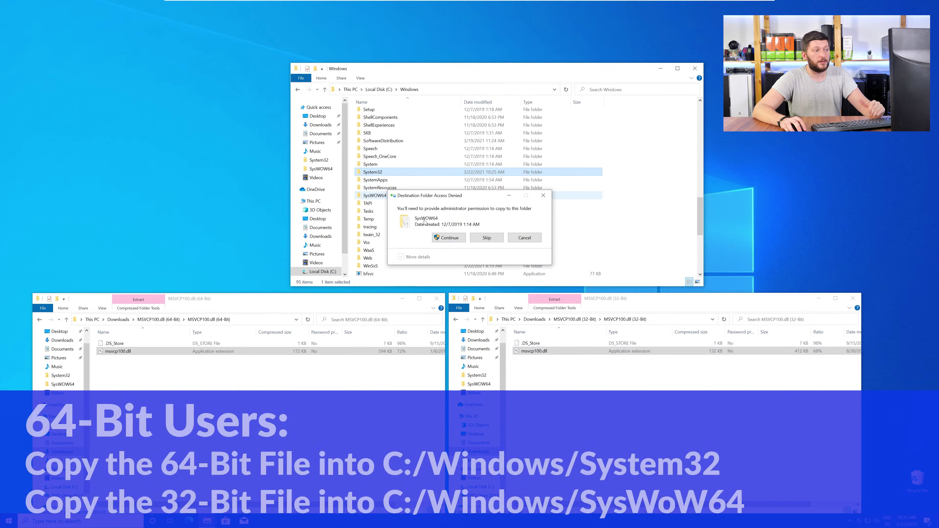
{"action": "left_click", "coordinate": [448, 238]}
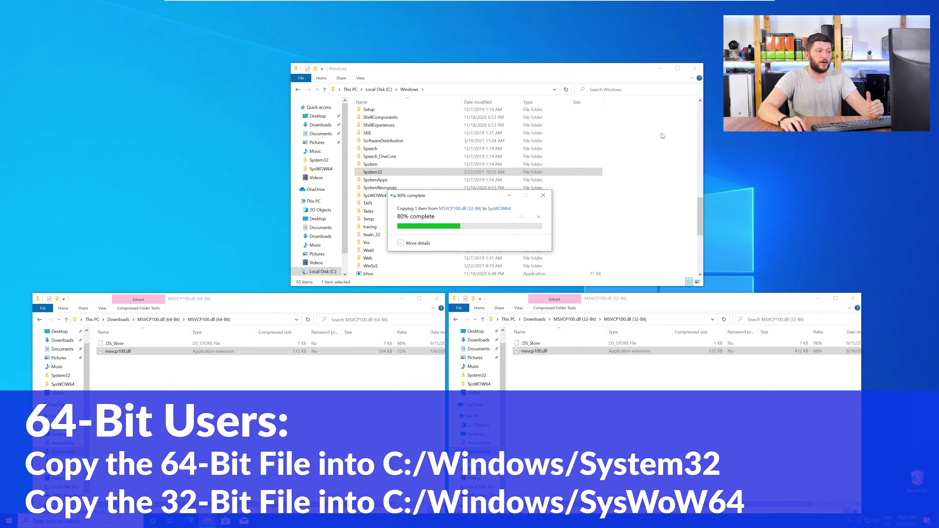
{"action": "left_click", "coordinate": [696, 69]}
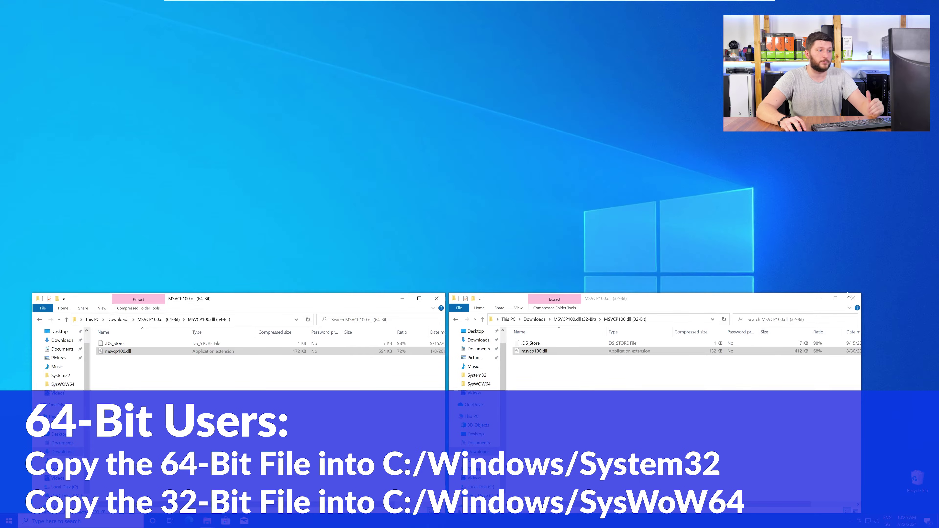
{"action": "left_click", "coordinate": [852, 298]}
{"action": "left_click", "coordinate": [436, 299]}
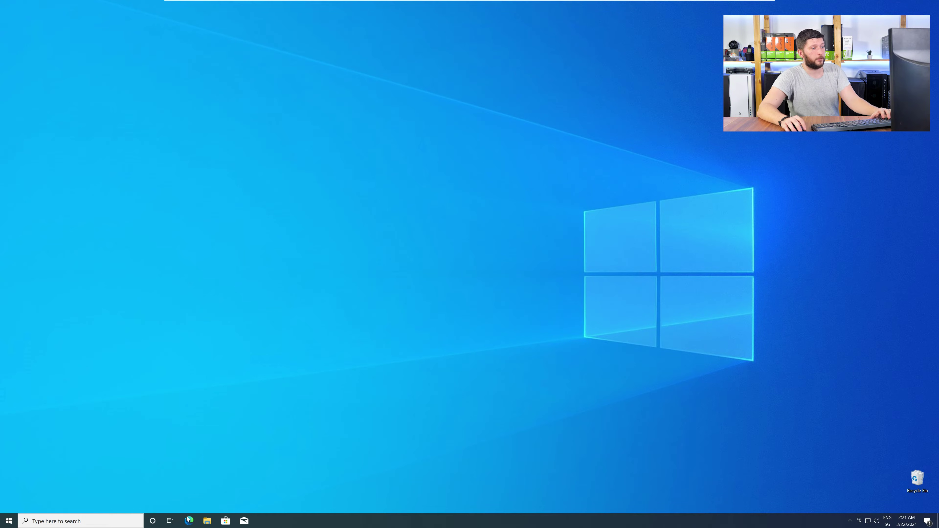
{"action": "left_click", "coordinate": [189, 521]}
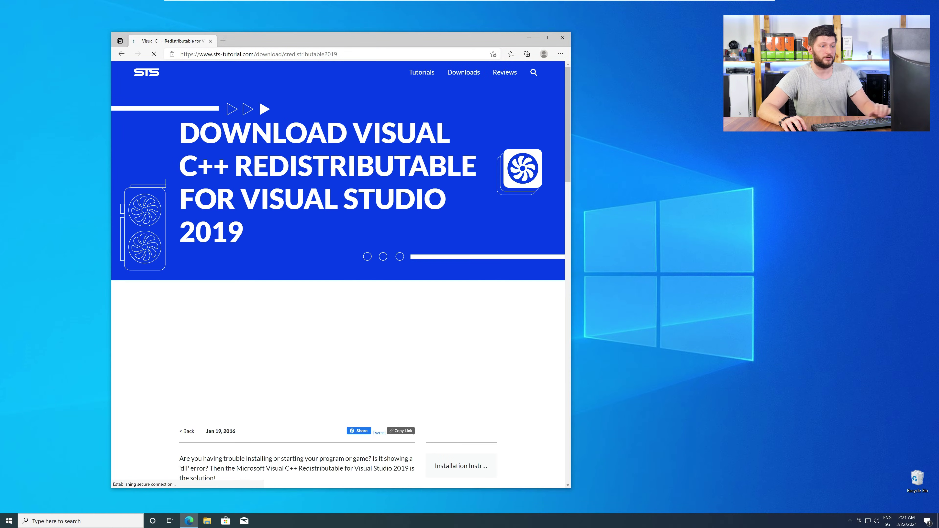
{"action": "scroll", "coordinate": [151, 253], "scroll_direction": "down", "scroll_amount": 10}
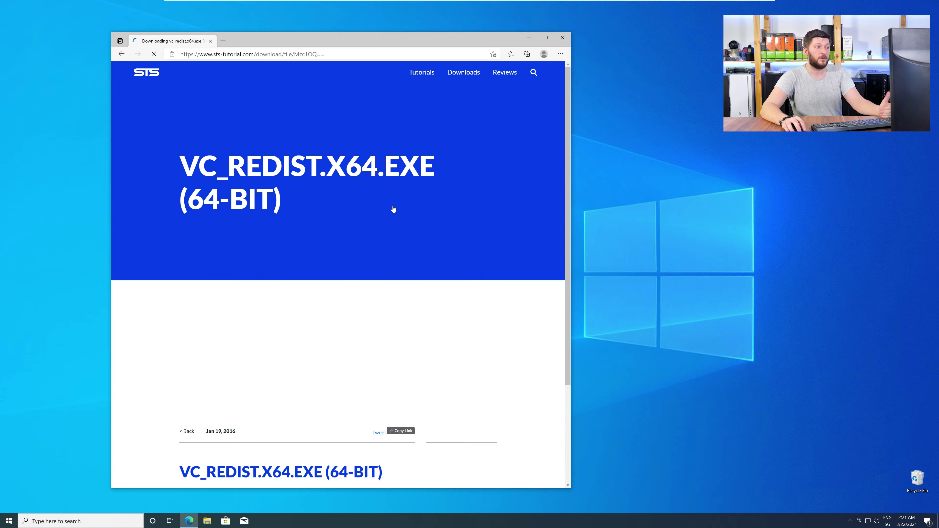
{"action": "scroll", "coordinate": [393, 209], "scroll_direction": "up", "scroll_amount": 3}
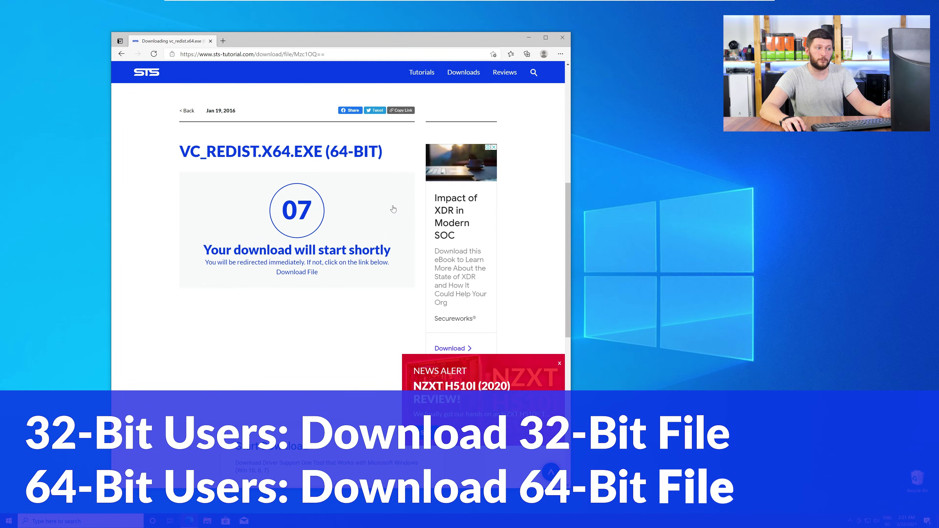
{"action": "left_click", "coordinate": [312, 272]}
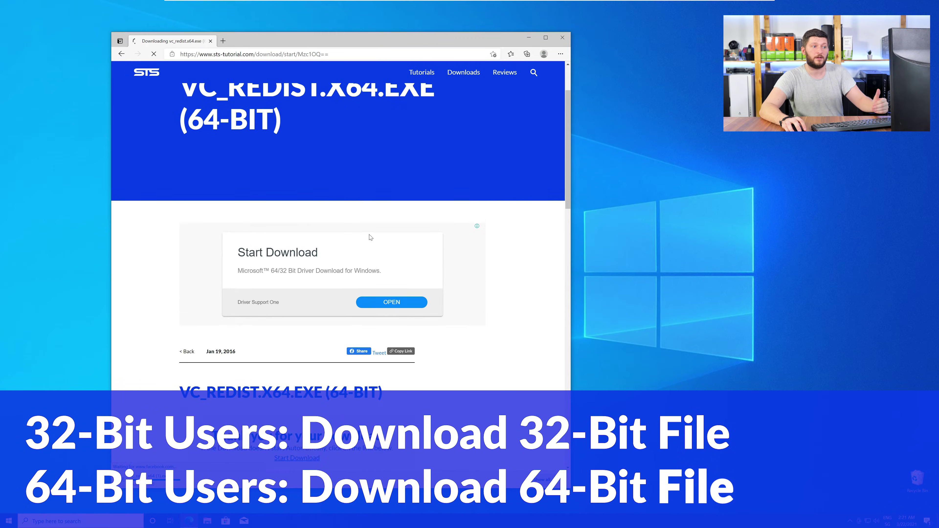
{"action": "left_click", "coordinate": [161, 480]}
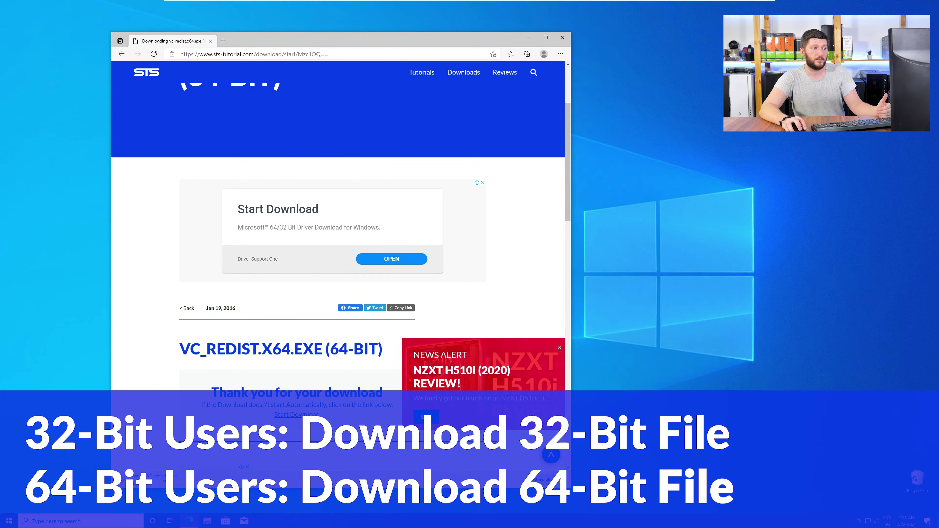
{"action": "left_click", "coordinate": [562, 38]}
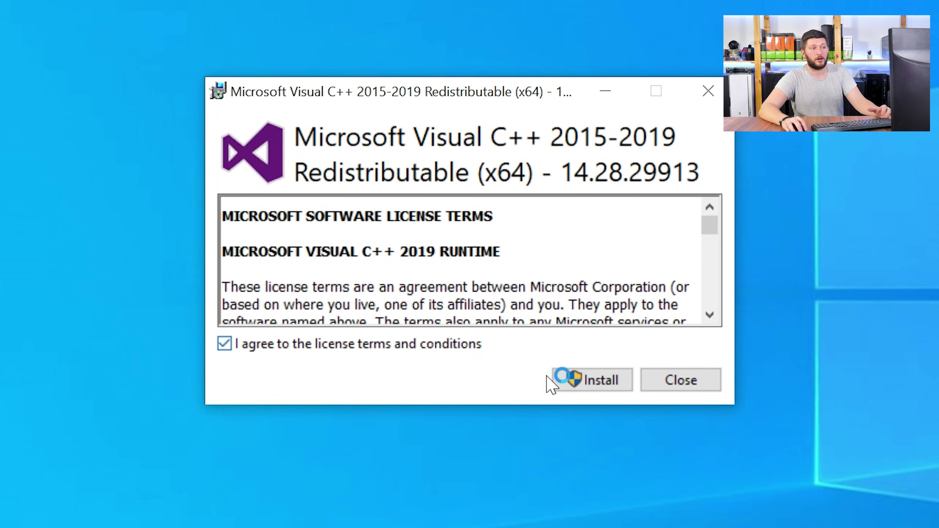
Install the Microsoft Visual C++ 2015-2019 Redistributable (x64), allowing it to make changes, and close the setup.
{"action": "left_click", "coordinate": [591, 382]}
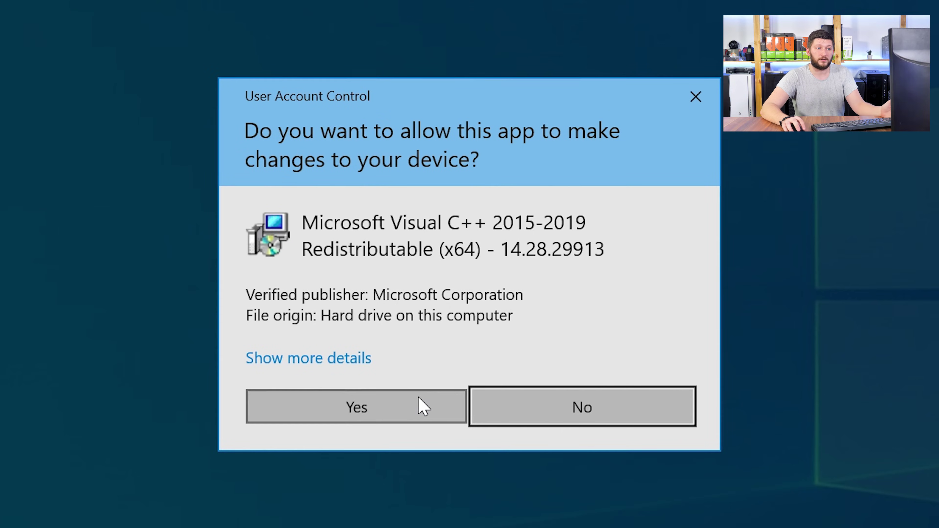
{"action": "left_click", "coordinate": [423, 405]}
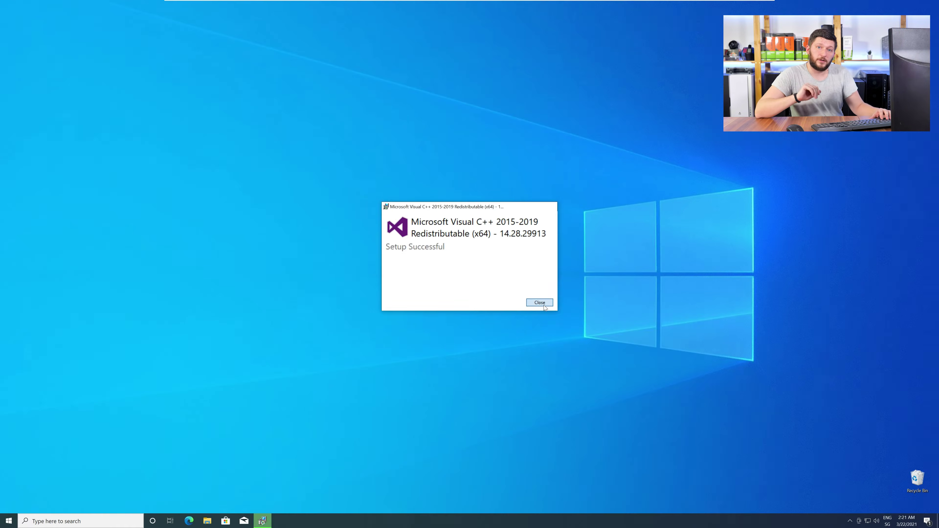
{"action": "left_click", "coordinate": [688, 385]}
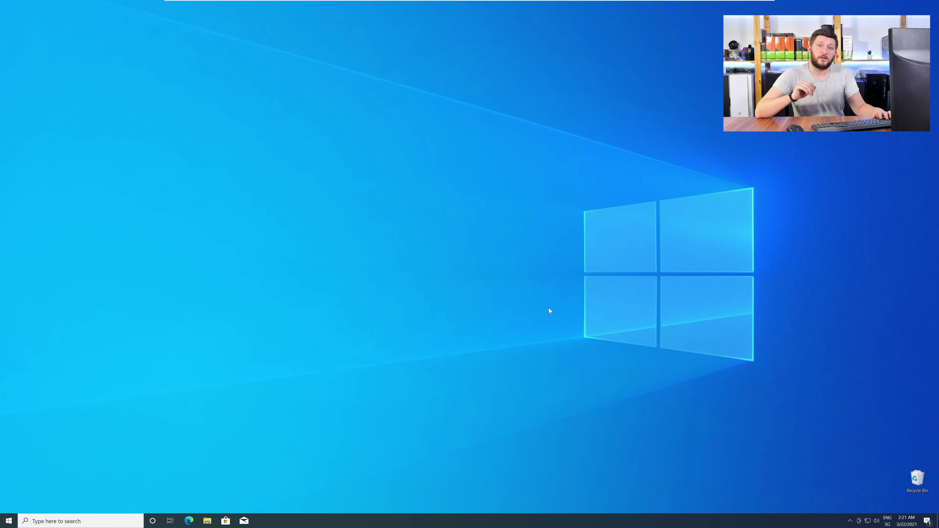